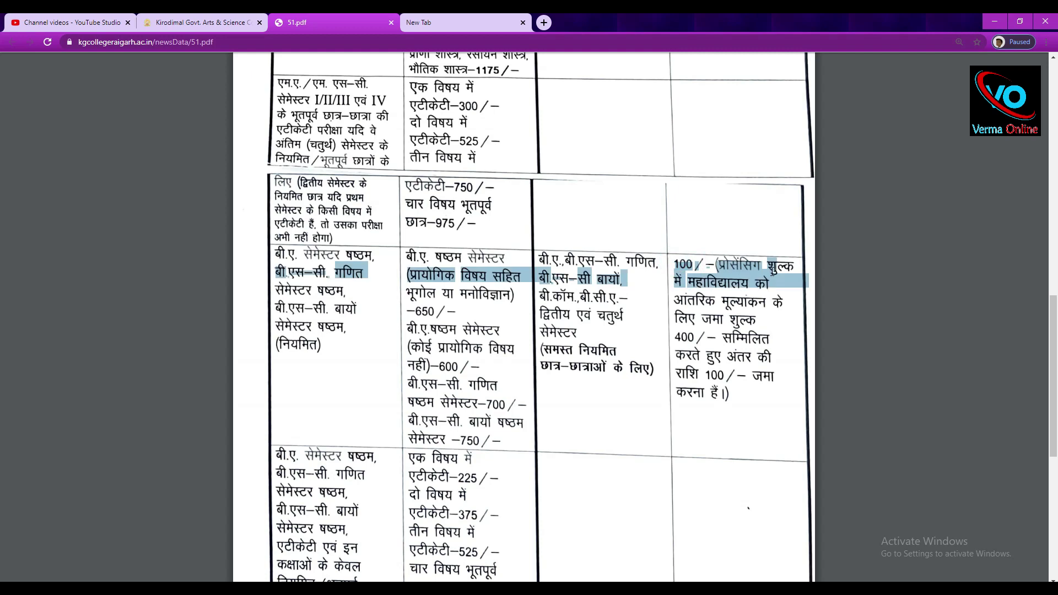
# In the 51.pdf fee table, highlight the 500/- processing fee for P.G. Semester II.
pyautogui.moveTo(771, 377); pyautogui.dragTo(763, 386)
pyautogui.scroll(1, 767, 382)
pyautogui.scroll(5, 760, 263)
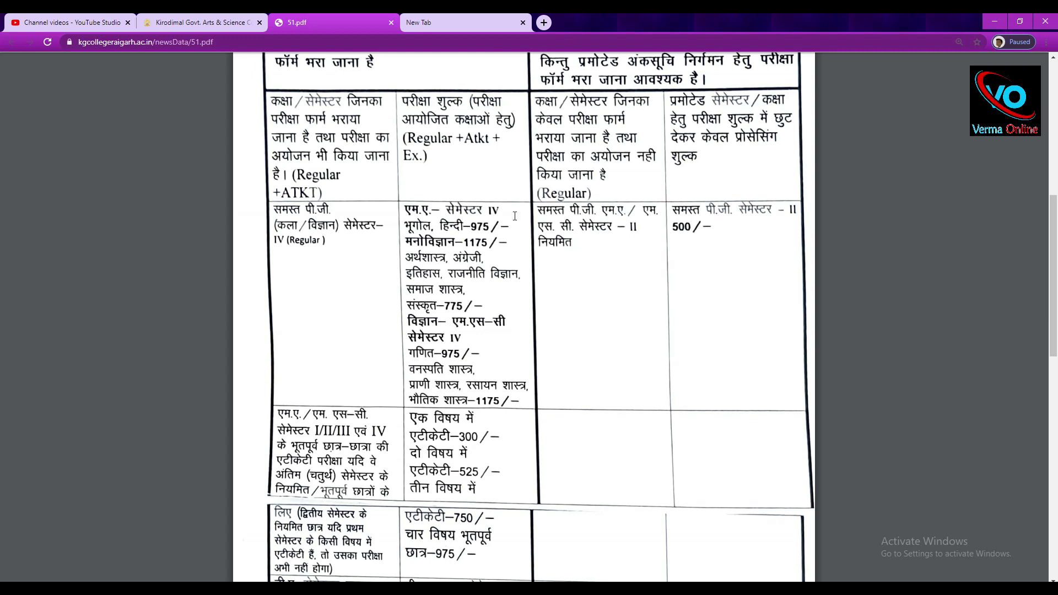
pyautogui.moveTo(571, 211); pyautogui.dragTo(645, 228)
pyautogui.click(620, 249)
pyautogui.moveTo(723, 212); pyautogui.dragTo(684, 223)
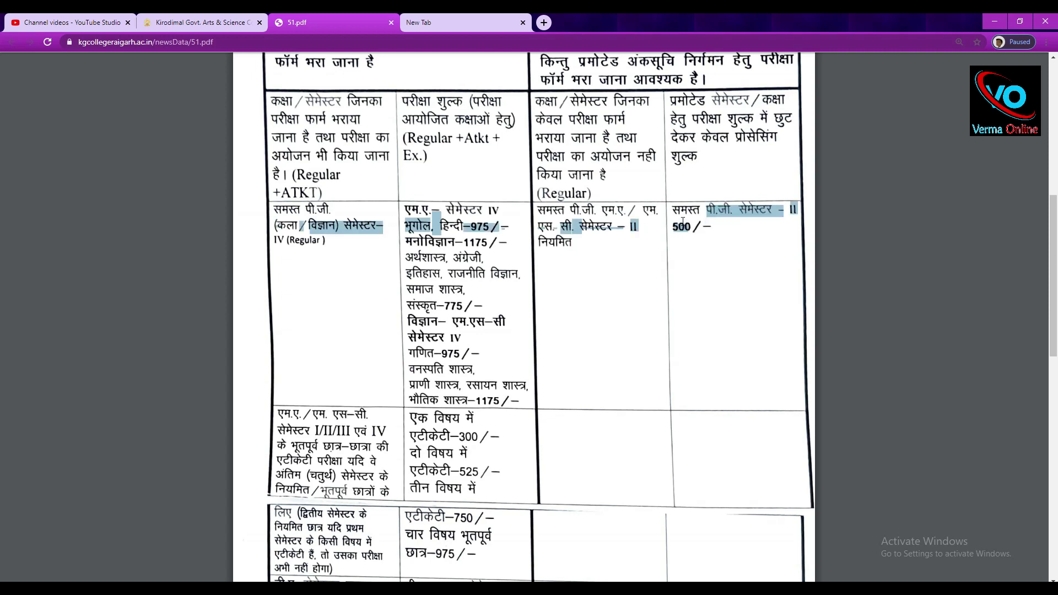
# From the college website, open the online exam fee payment page and its application-form search page.
pyautogui.click(462, 18)
pyautogui.click(173, 21)
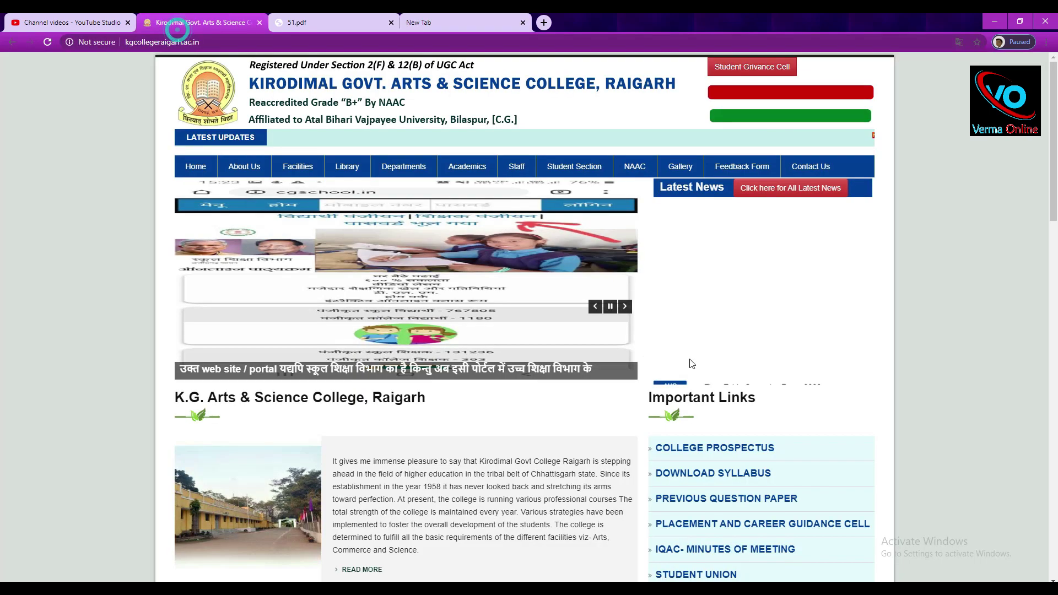
pyautogui.click(775, 117)
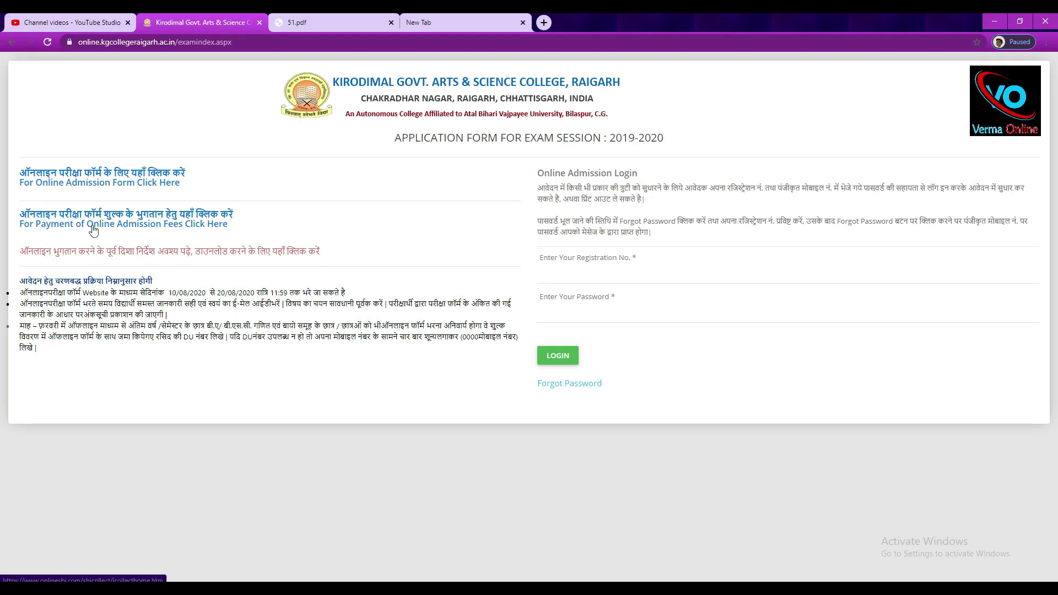
pyautogui.click(173, 223)
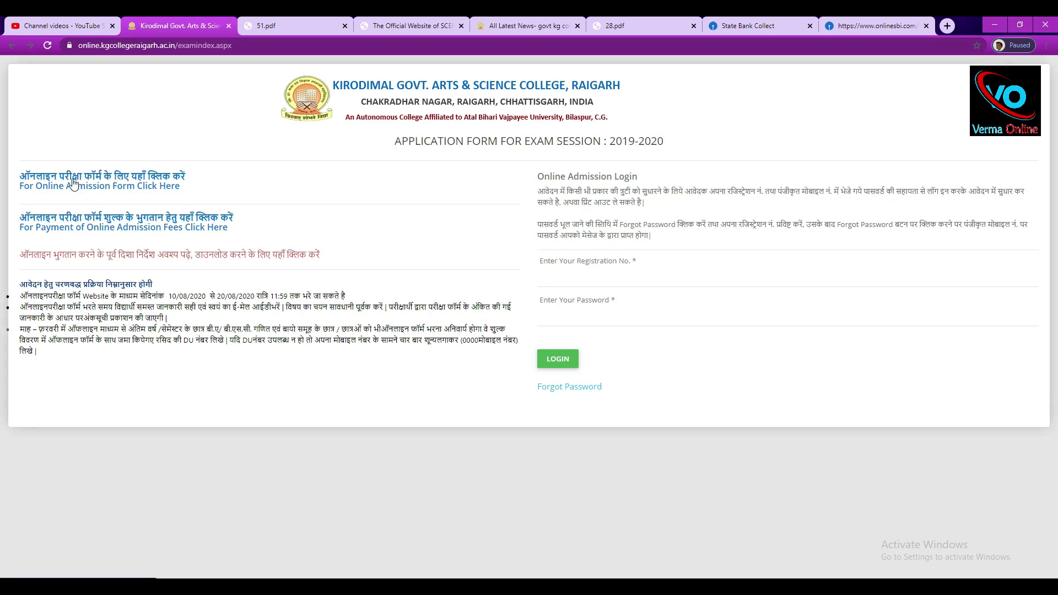
pyautogui.click(93, 181)
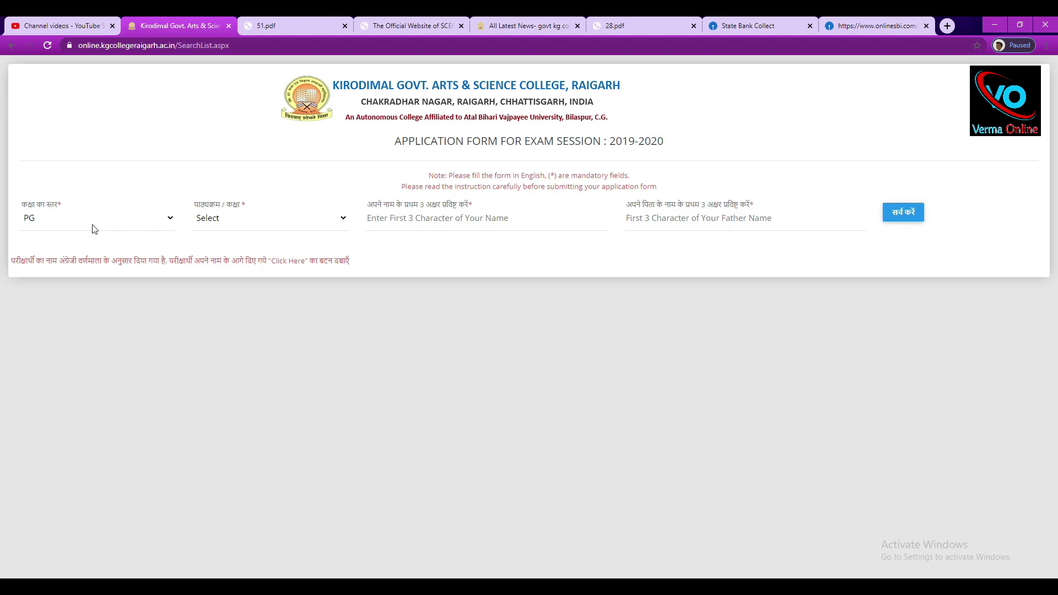
# Set the course level to UG and the course to B.A.
pyautogui.click(92, 224)
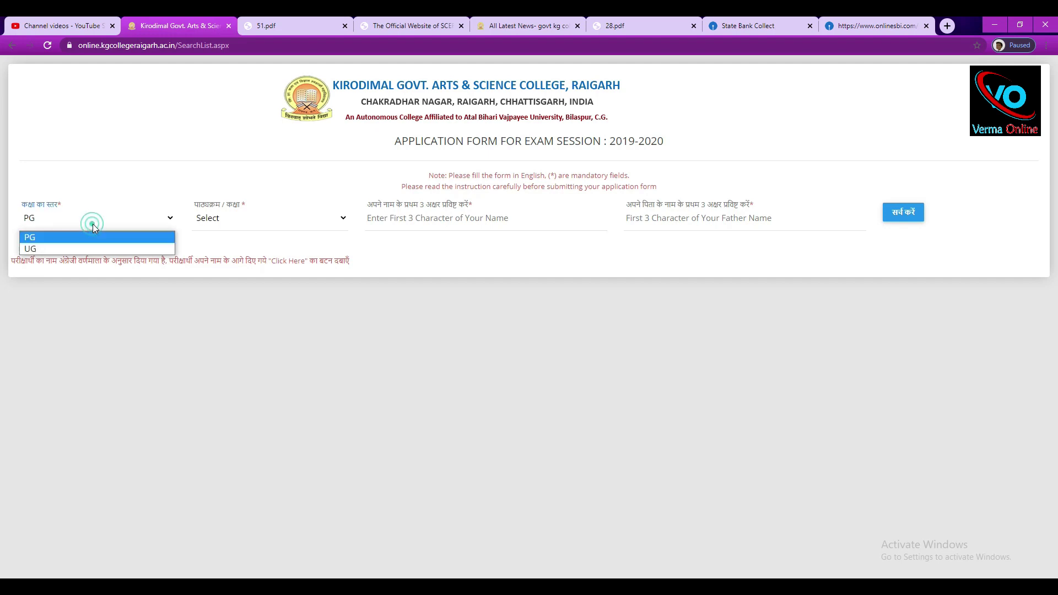
pyautogui.click(68, 251)
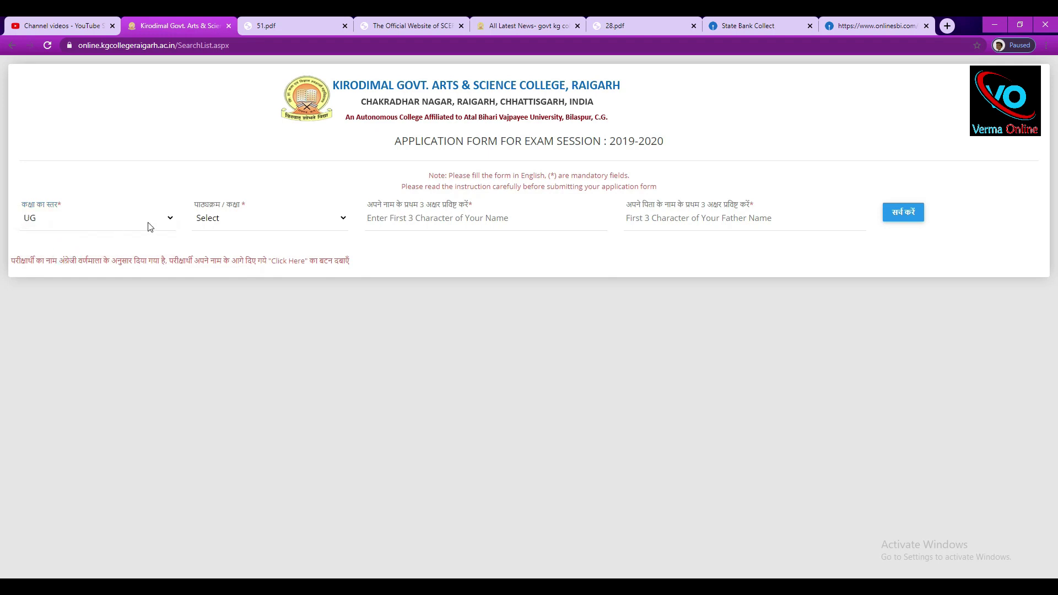
pyautogui.click(260, 225)
pyautogui.click(233, 251)
# Search by the student's and father's name initials, then open the matching student's application form.
pyautogui.click(448, 216)
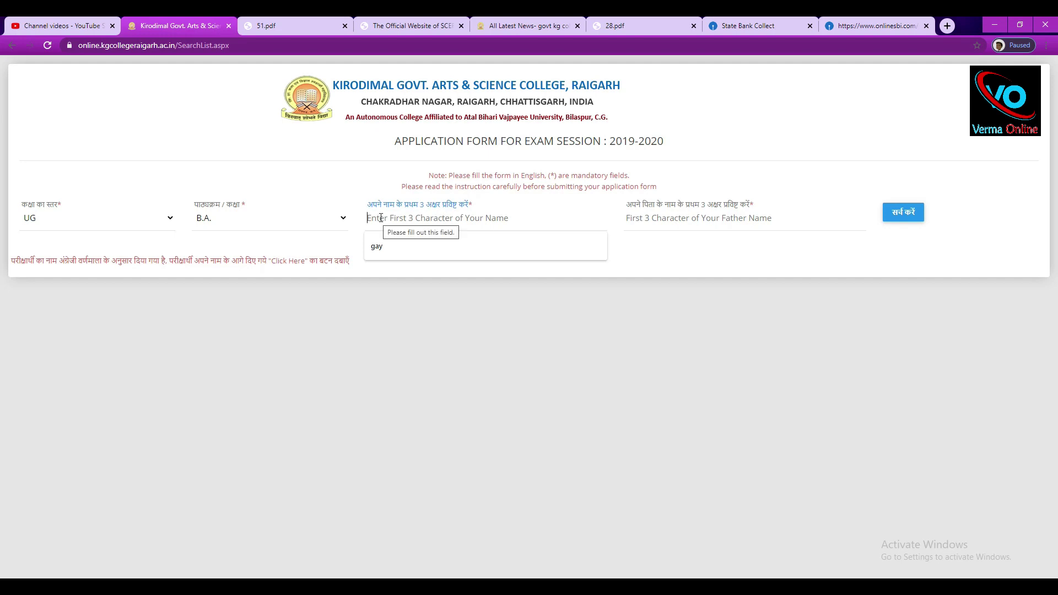
pyautogui.click(399, 249)
pyautogui.click(666, 232)
pyautogui.click(665, 251)
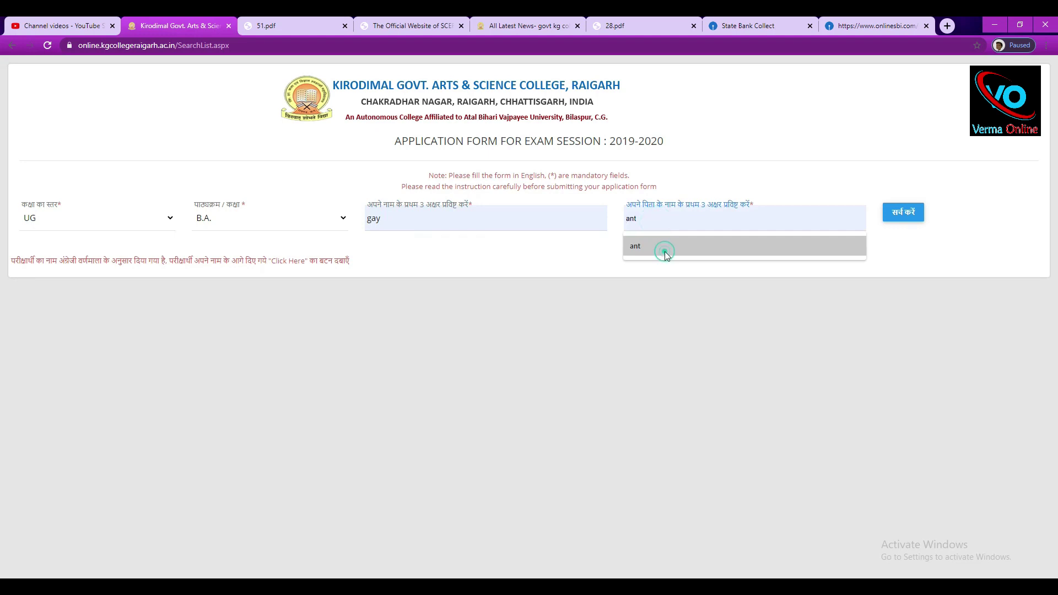
pyautogui.click(901, 216)
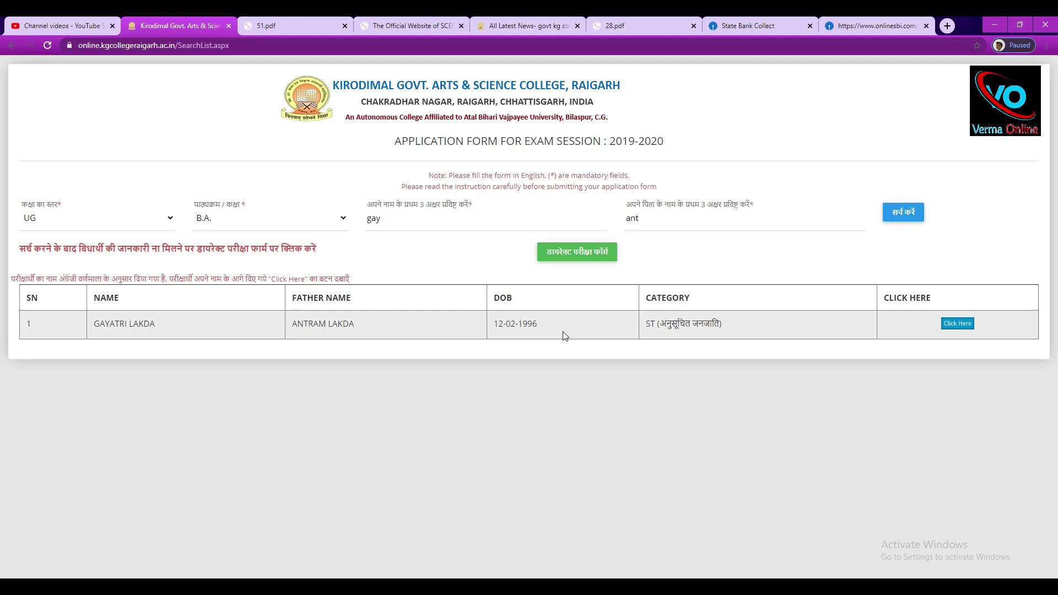
pyautogui.moveTo(563, 320); pyautogui.dragTo(474, 329)
pyautogui.click(957, 323)
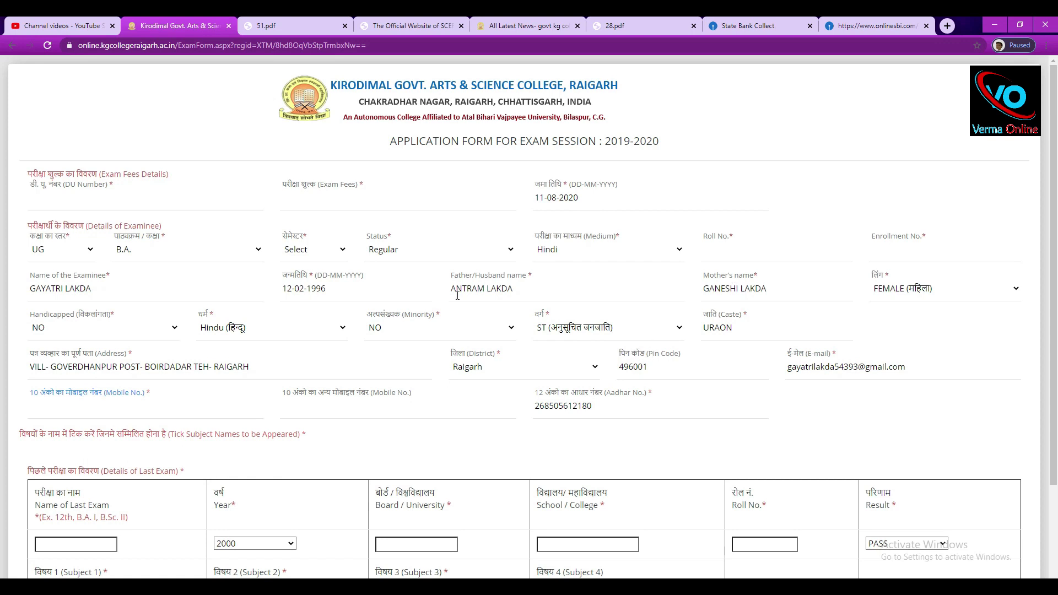
# Copy the reference number from the SBI Collect fee e-receipt.
pyautogui.scroll(-2, 457, 295)
pyautogui.scroll(2, 458, 295)
pyautogui.click(63, 194)
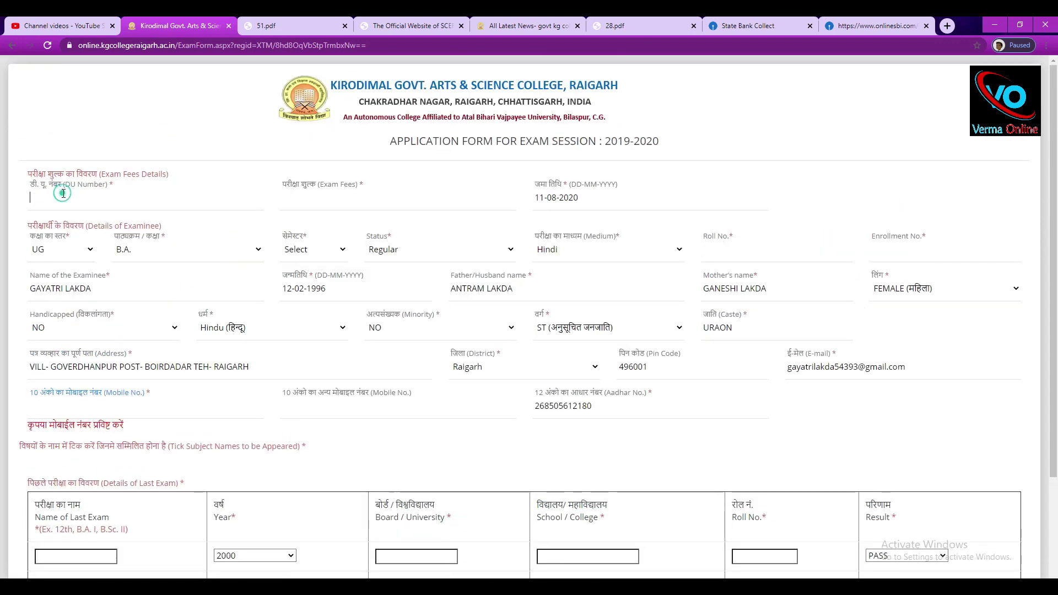
pyautogui.click(743, 22)
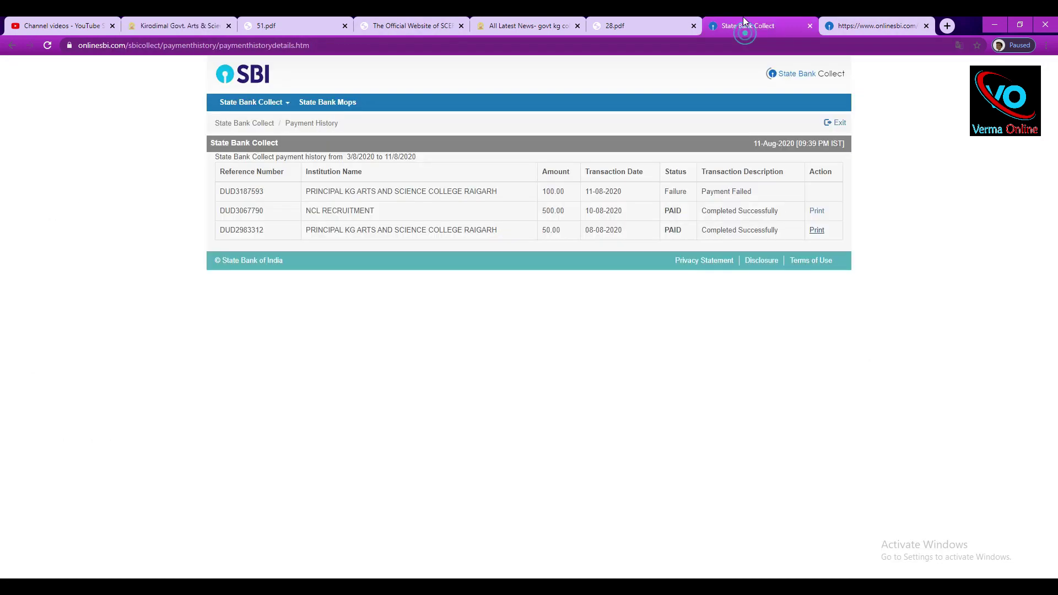
pyautogui.click(836, 18)
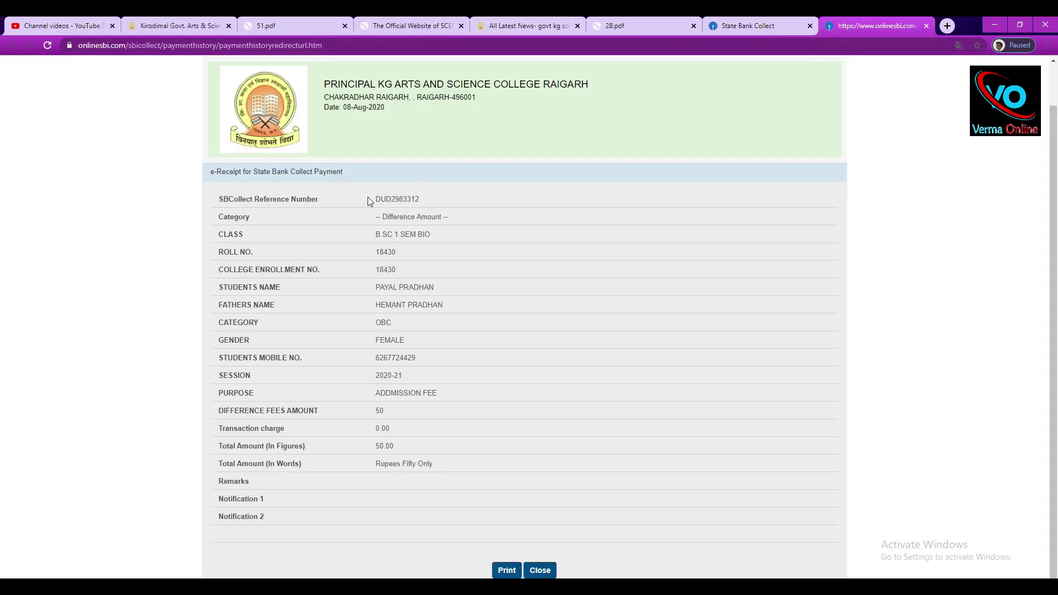
pyautogui.moveTo(368, 199); pyautogui.dragTo(460, 200)
pyautogui.moveTo(207, 197); pyautogui.dragTo(445, 203)
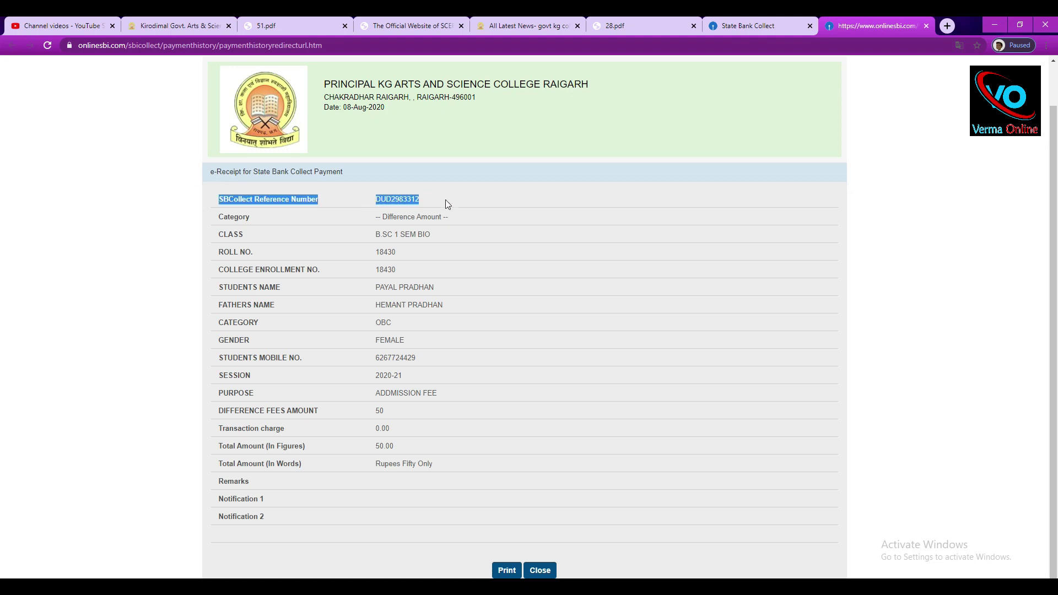
pyautogui.click(366, 192)
pyautogui.doubleClick(422, 202)
pyautogui.rightClick(388, 202)
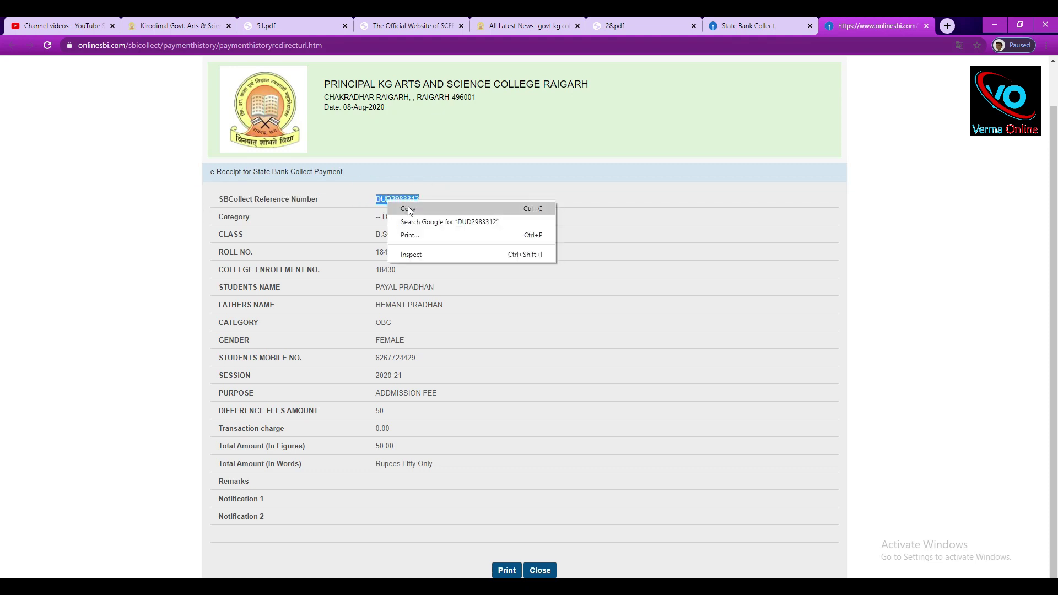
pyautogui.click(408, 209)
# Paste the reference number into DU Number and enter 100 as the exam fee.
pyautogui.click(520, 26)
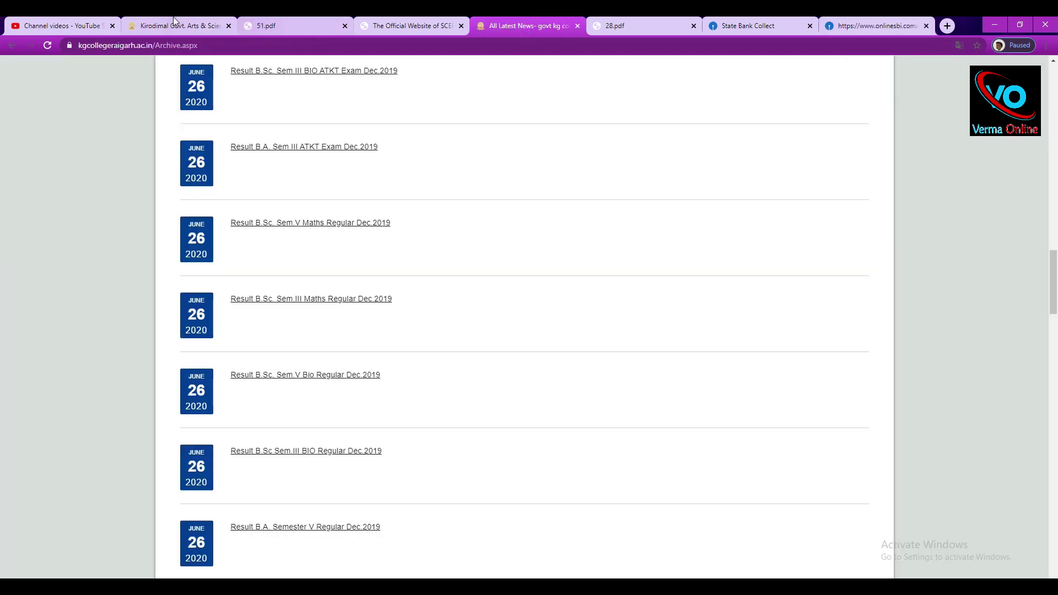
pyautogui.click(173, 16)
pyautogui.hotkey('ctrl', 'v')
pyautogui.click(337, 202)
pyautogui.write('100')
pyautogui.press('Tab')
# Keep deposit date 11-08-2020, choose semester 2 and set the exam status to Regular.
pyautogui.click(572, 256)
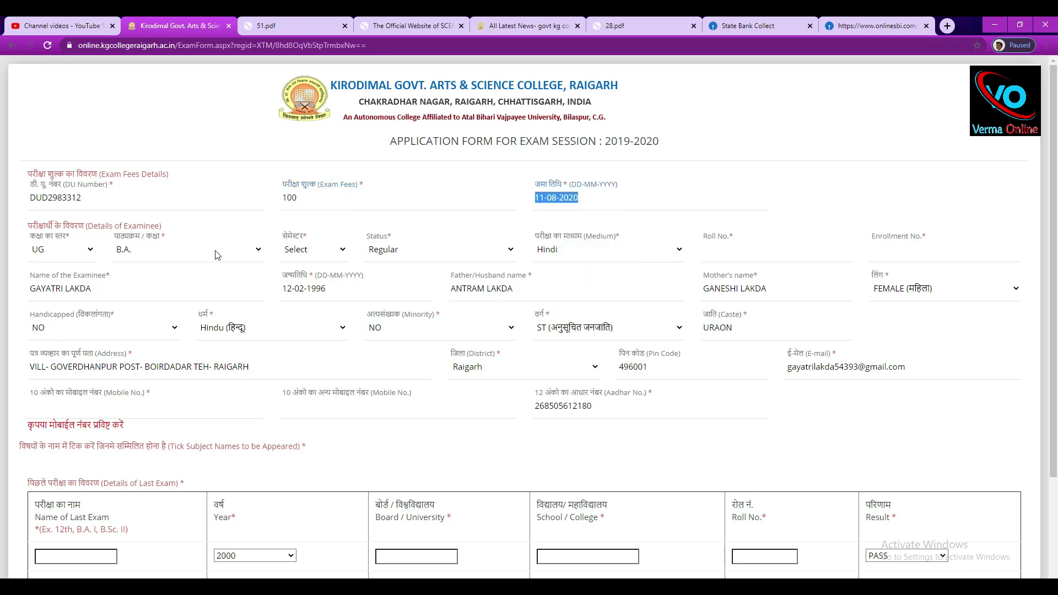
pyautogui.click(306, 250)
pyautogui.click(309, 280)
pyautogui.click(427, 251)
pyautogui.click(411, 247)
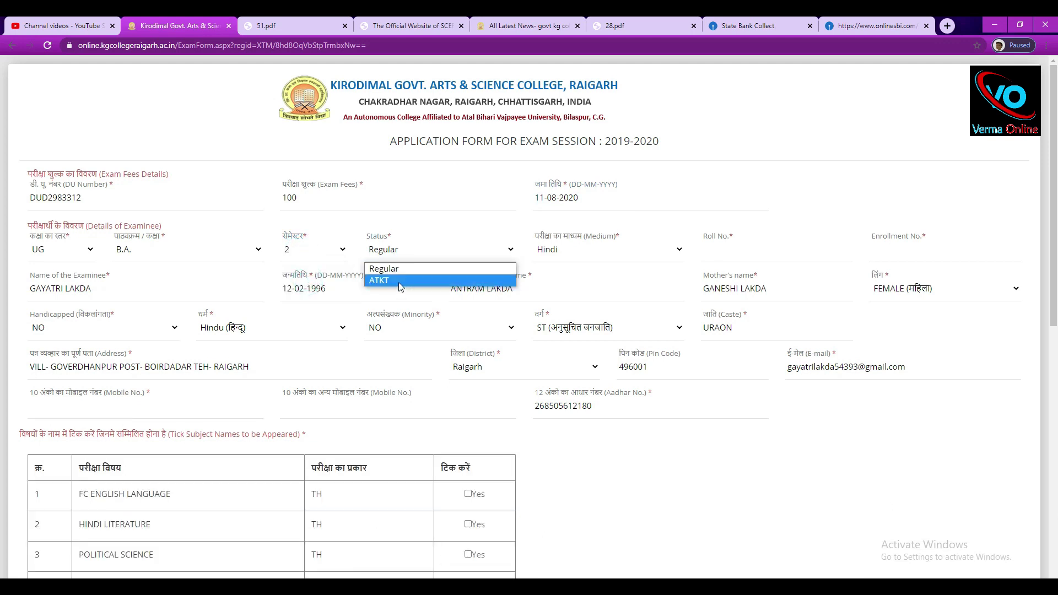
pyautogui.click(399, 268)
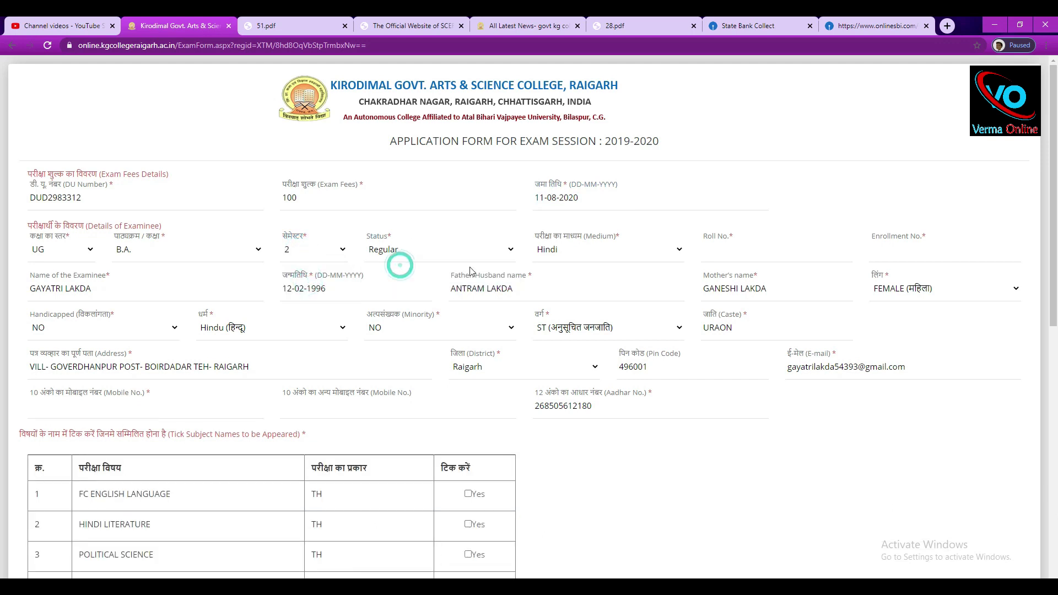
# Enter the student's roll and enrollment numbers, leaving both mobile number fields blank.
pyautogui.click(752, 246)
pyautogui.click(948, 248)
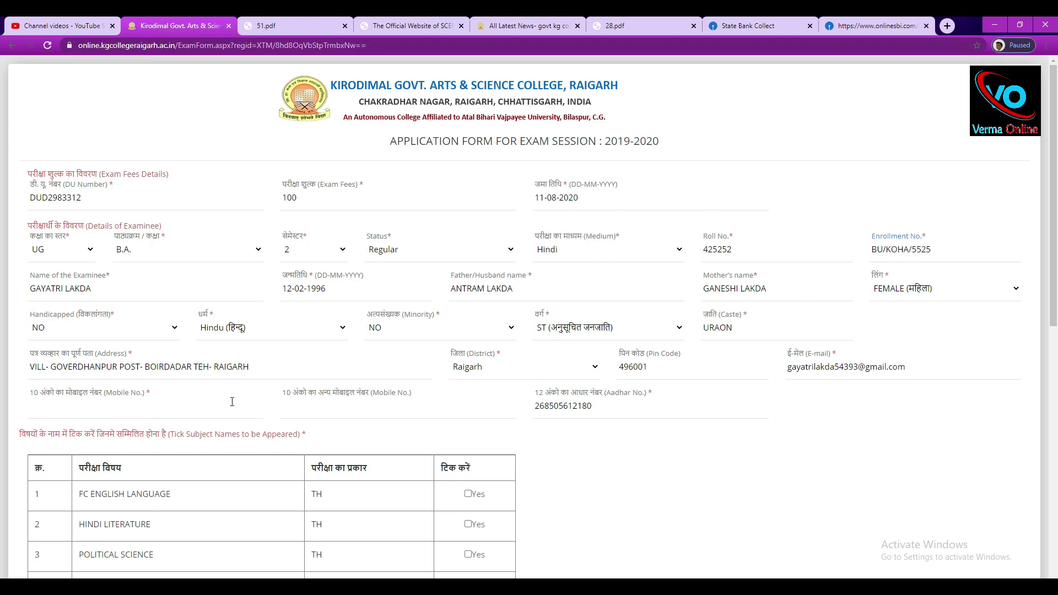
pyautogui.scroll(-2, 259, 391)
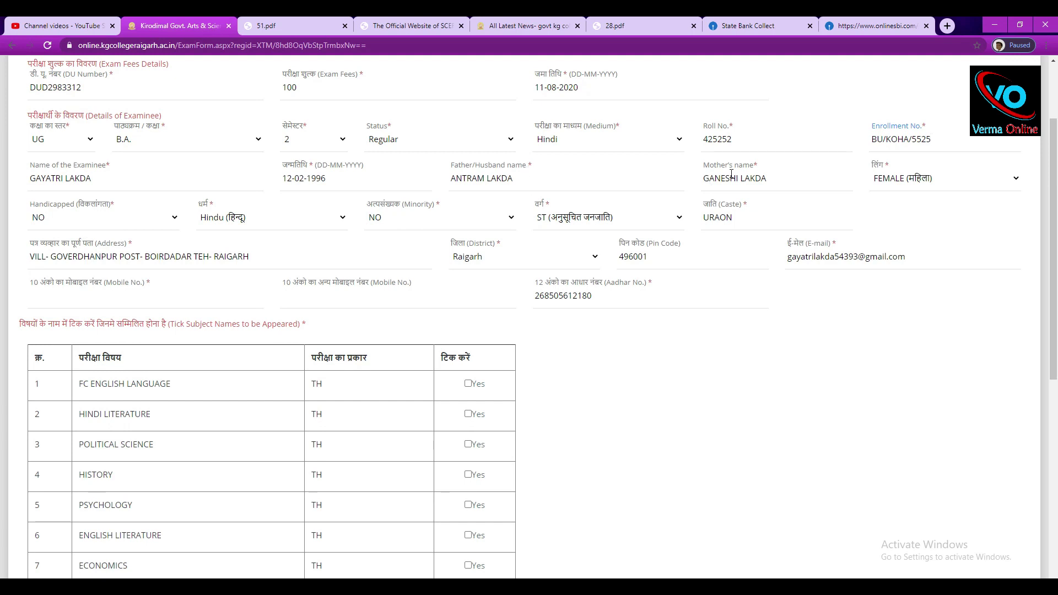
pyautogui.click(80, 306)
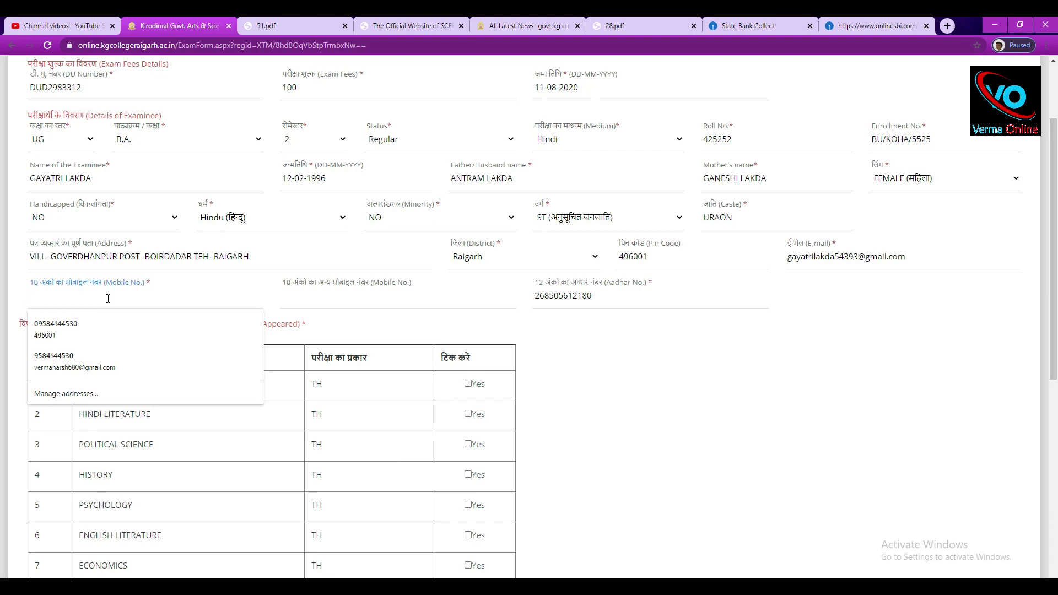
pyautogui.click(331, 300)
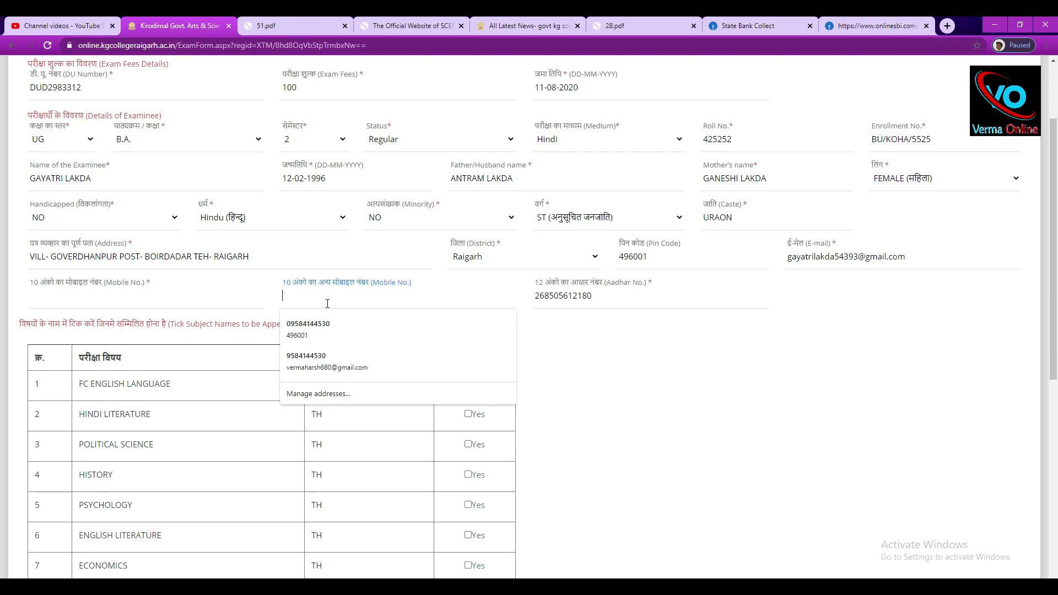
pyautogui.press('Escape')
pyautogui.press('Tab')
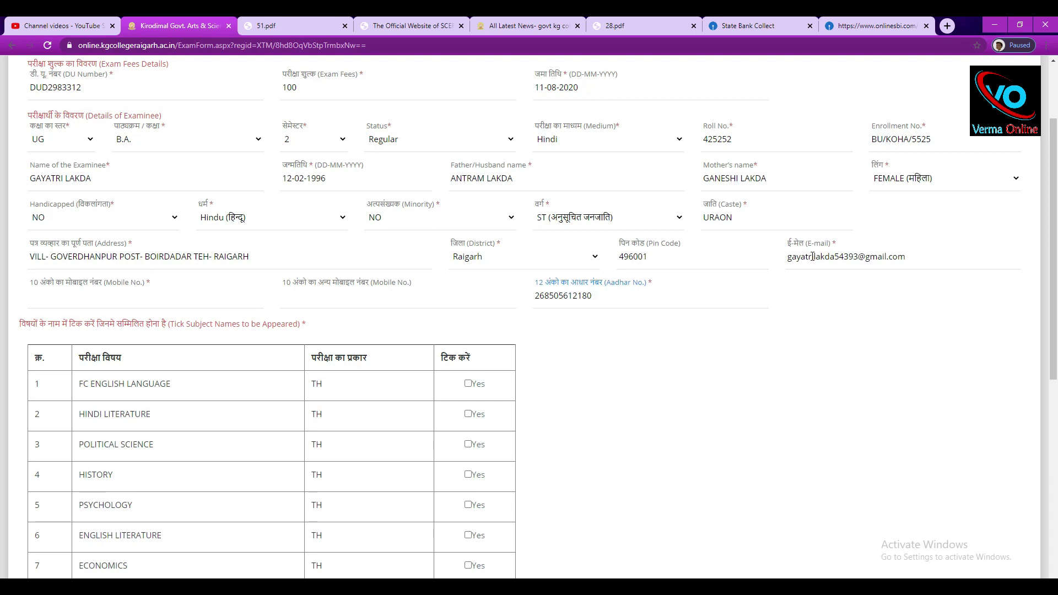
# Tick the Yes boxes for Political Science, History, Psychology, English Literature and Economics.
pyautogui.scroll(-4, 599, 329)
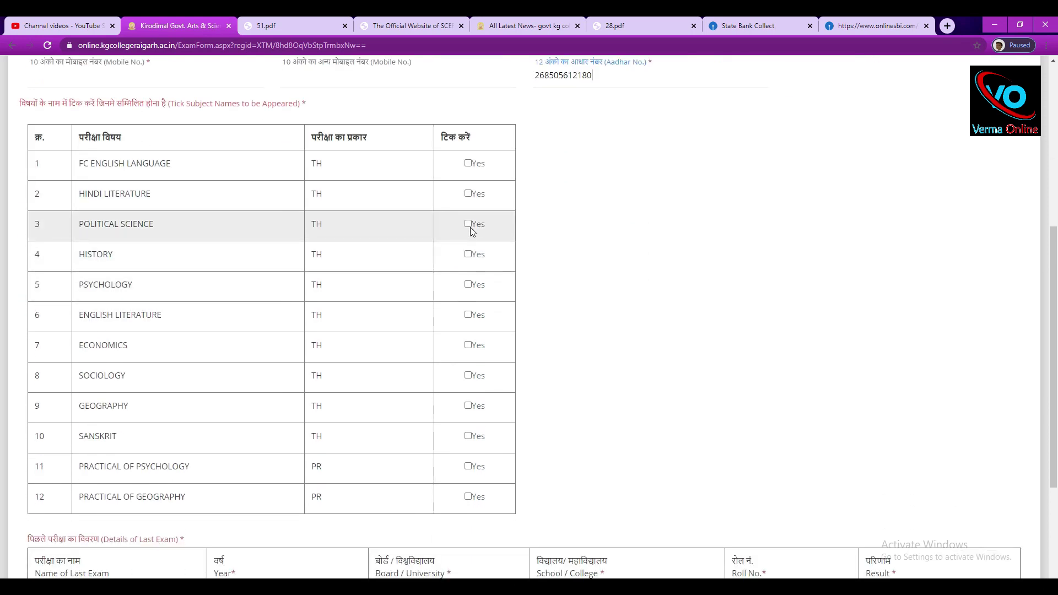
pyautogui.click(468, 224)
pyautogui.click(469, 254)
pyautogui.click(469, 285)
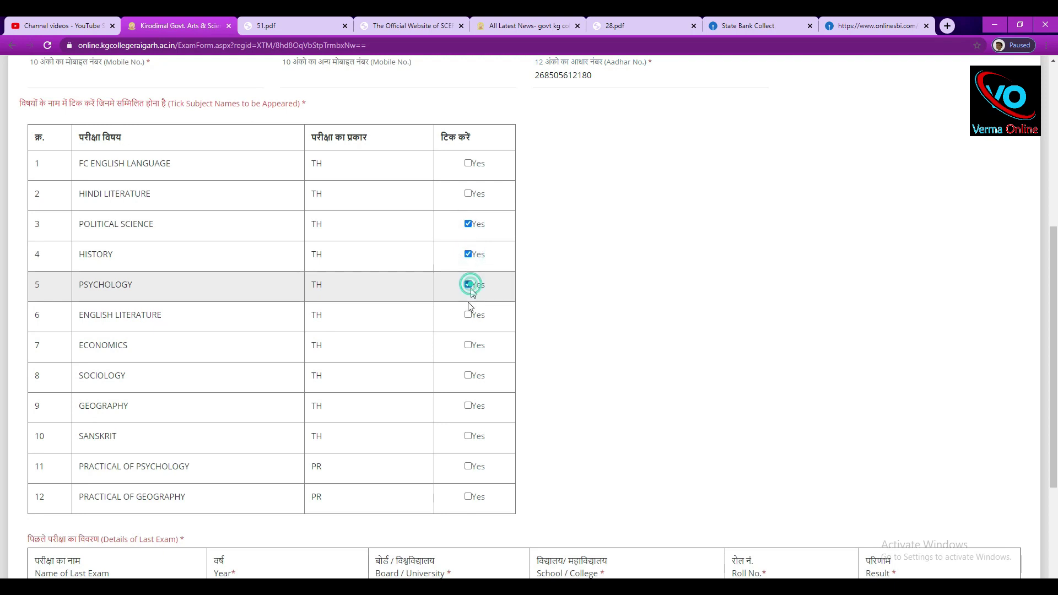
pyautogui.click(468, 316)
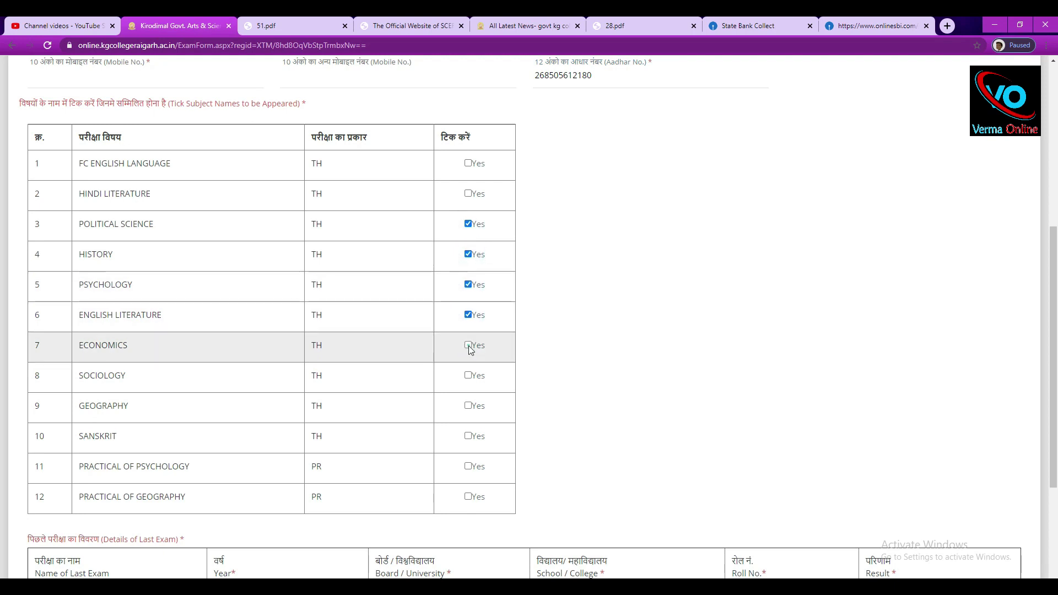
pyautogui.click(468, 345)
pyautogui.scroll(-3, 470, 349)
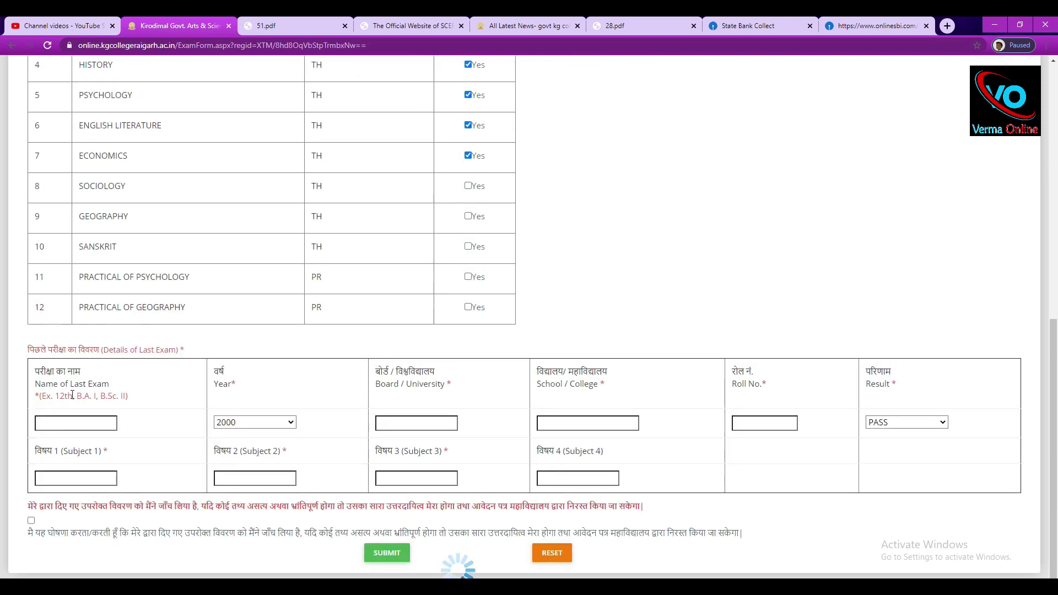
pyautogui.scroll(-3, 49, 380)
pyautogui.moveTo(25, 359); pyautogui.dragTo(218, 357)
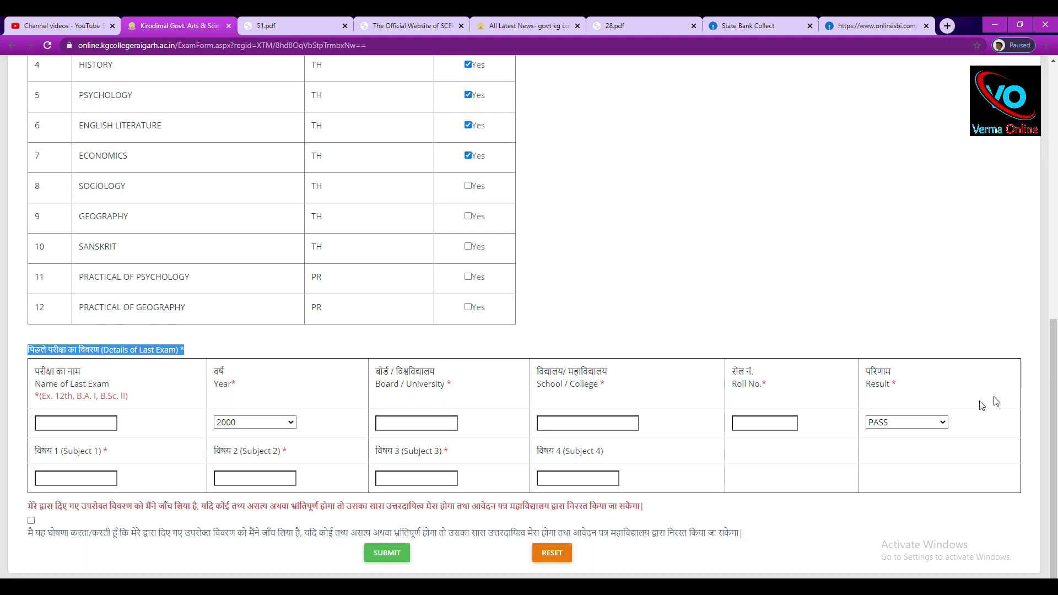
# Keep the last exam result as PASS, enter exam name 'B A 4' and year 2019.
pyautogui.click(907, 422)
pyautogui.click(124, 397)
pyautogui.click(59, 427)
pyautogui.write('B A 4')
pyautogui.click(269, 422)
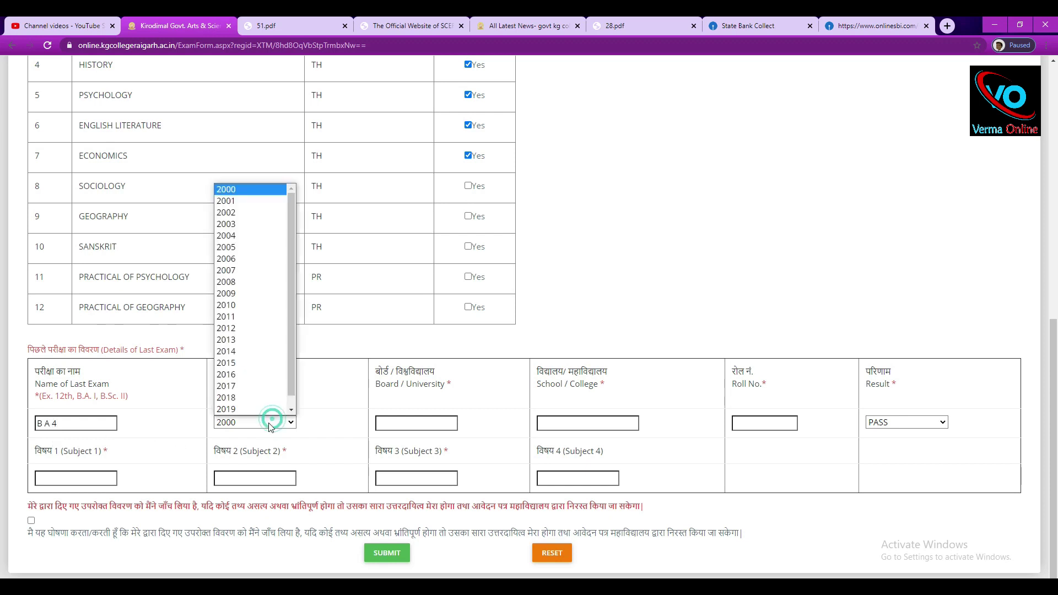
pyautogui.click(227, 395)
# Enter board 'ATAL B', school 'KG' and the previous roll number, then visit the subject fields.
pyautogui.click(418, 422)
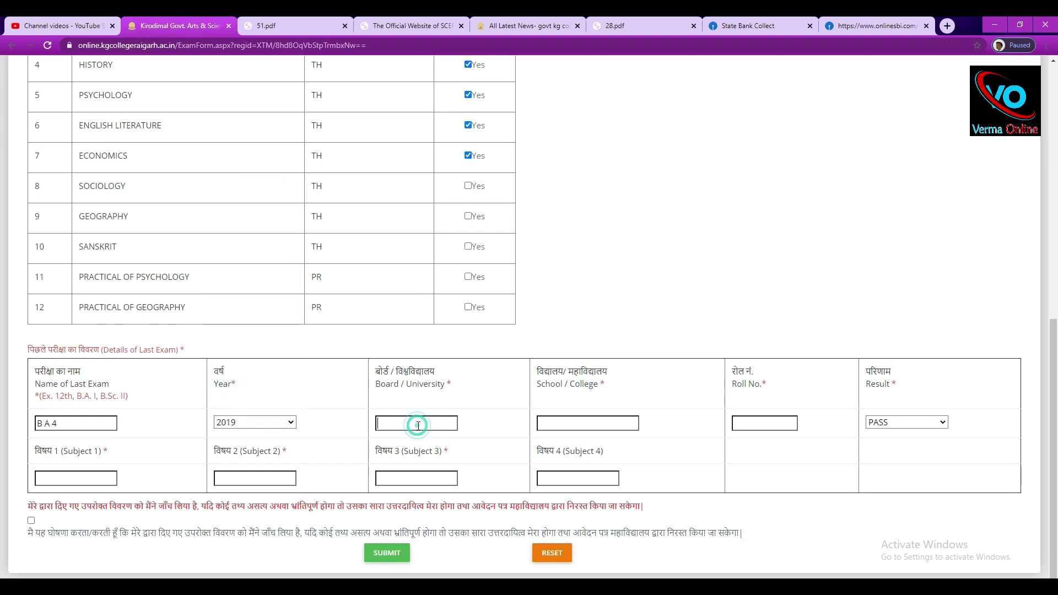
pyautogui.write('ATAL B')
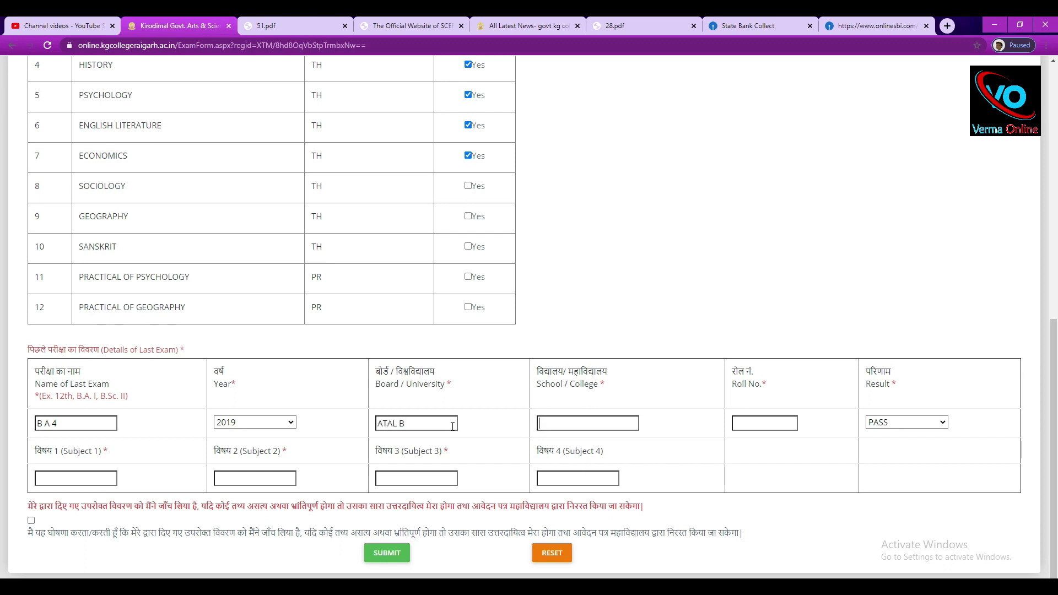
pyautogui.click(599, 421)
pyautogui.write('KG')
pyautogui.click(764, 422)
pyautogui.write('52525')
pyautogui.click(68, 483)
pyautogui.click(252, 475)
pyautogui.click(417, 475)
pyautogui.click(577, 479)
# Return to the exam form search page, then review the SBI Collect payment history and fee e-receipt.
pyautogui.scroll(10, 560, 274)
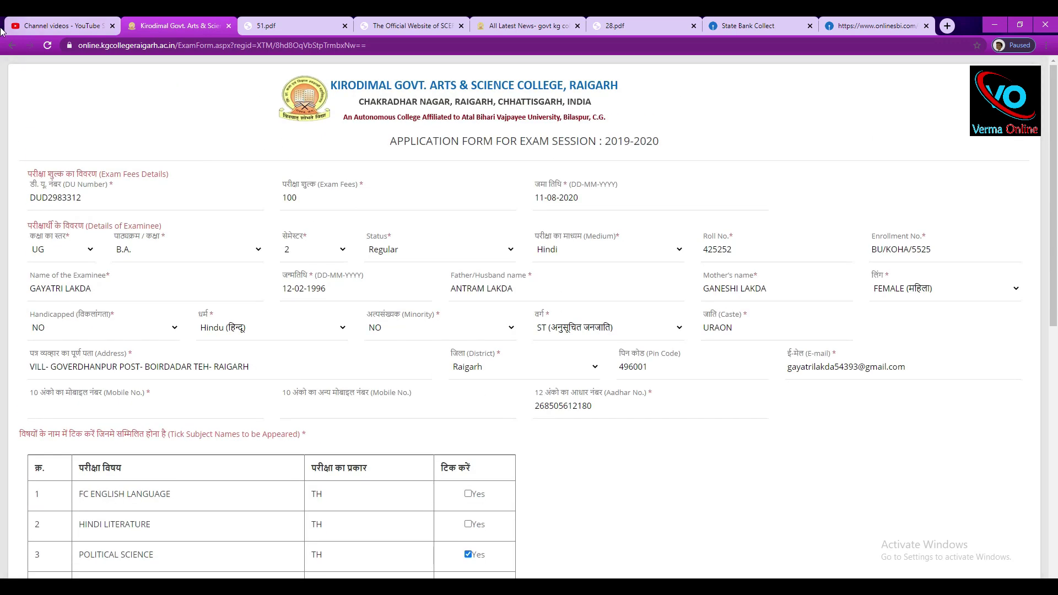
pyautogui.click(11, 45)
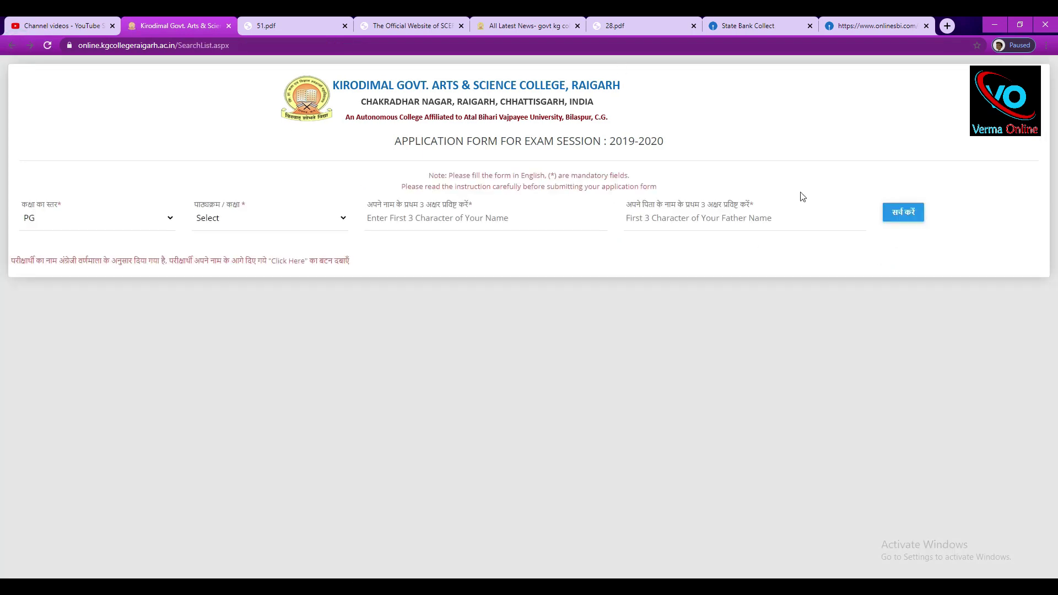
pyautogui.click(507, 17)
pyautogui.click(772, 17)
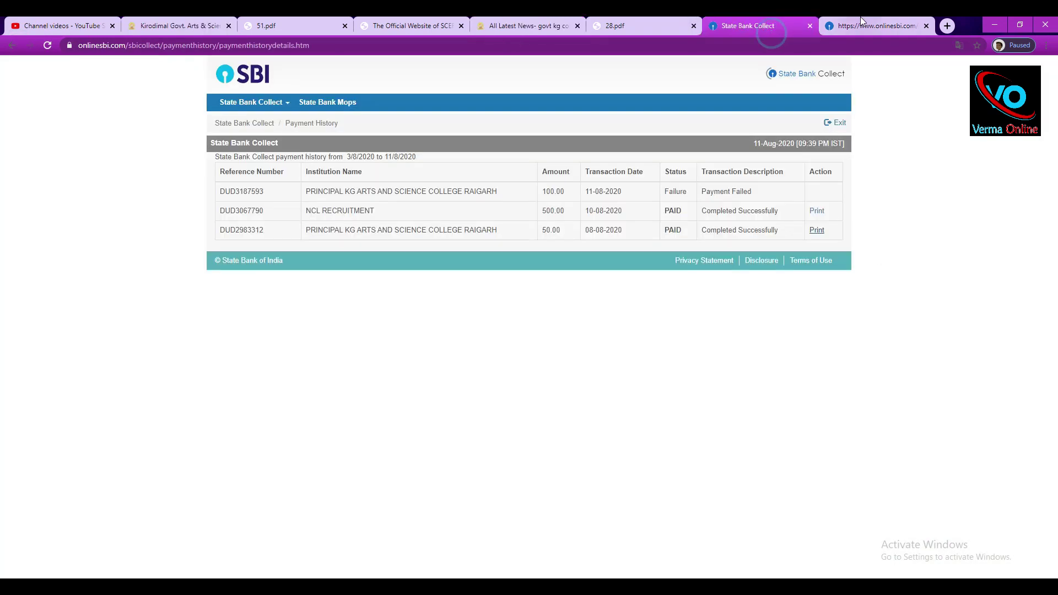
pyautogui.click(862, 16)
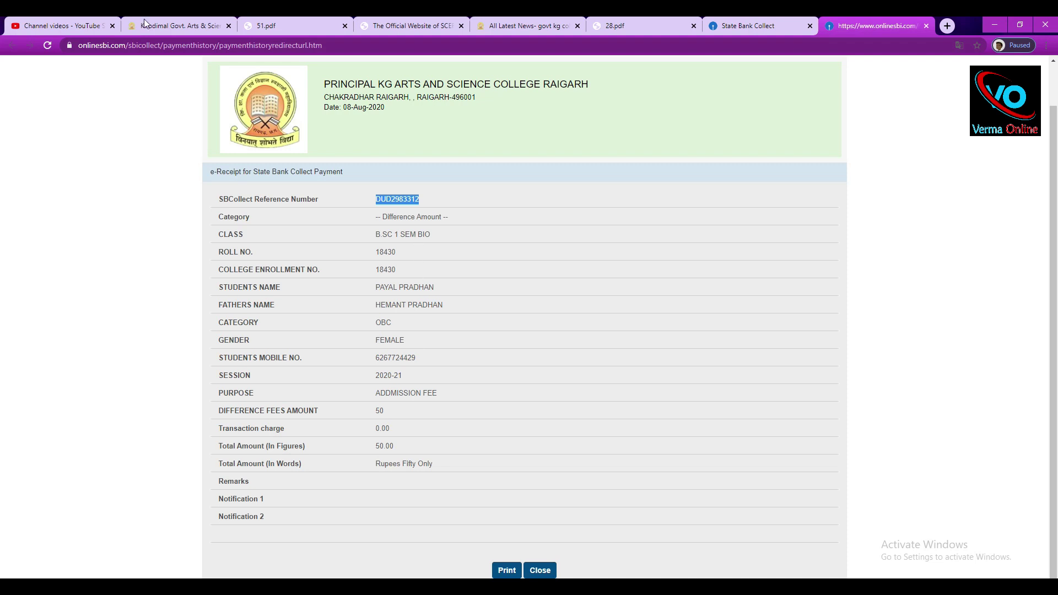
pyautogui.click(145, 23)
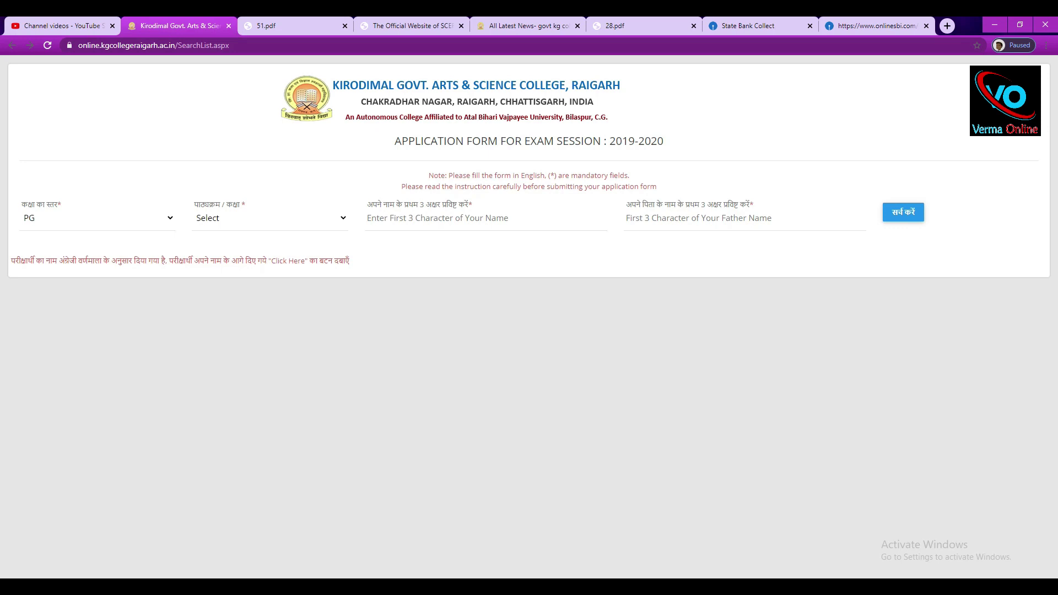
# Bring the Audacity recording window to the front from the taskbar.
pyautogui.click(342, 587)
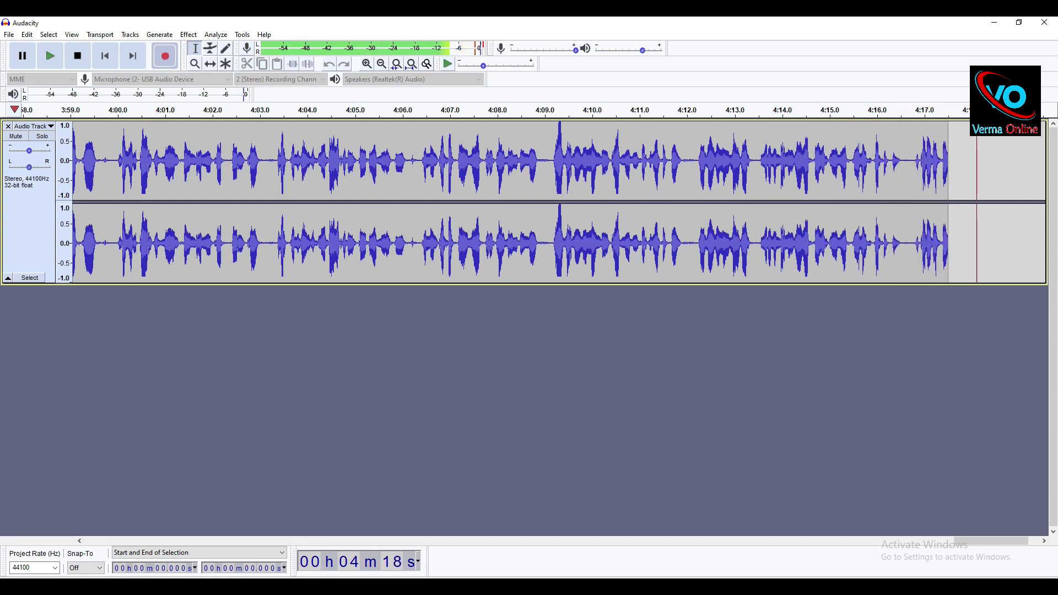
pyautogui.moveTo(230, 587)
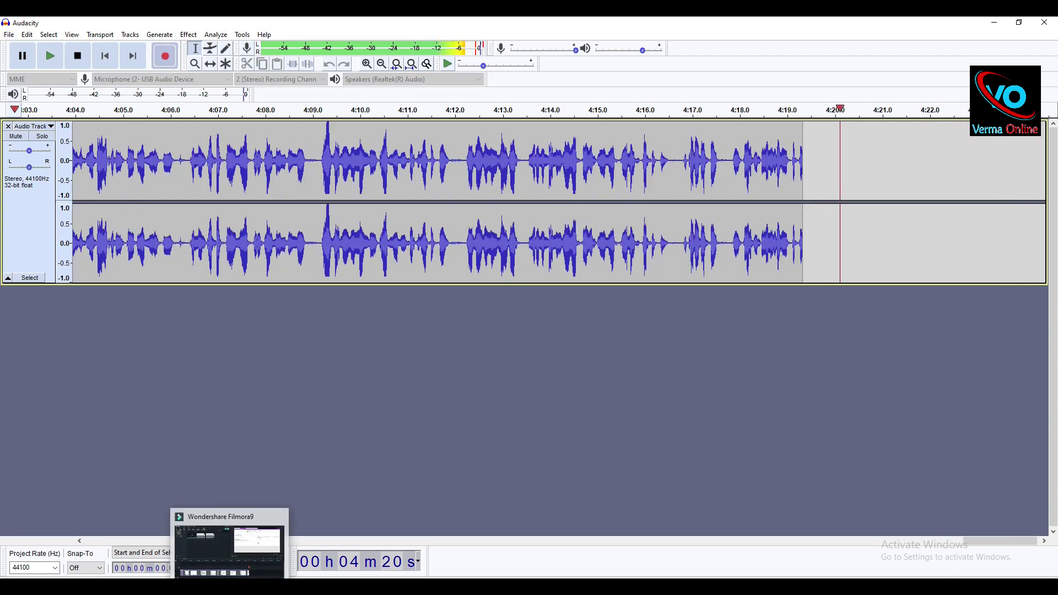